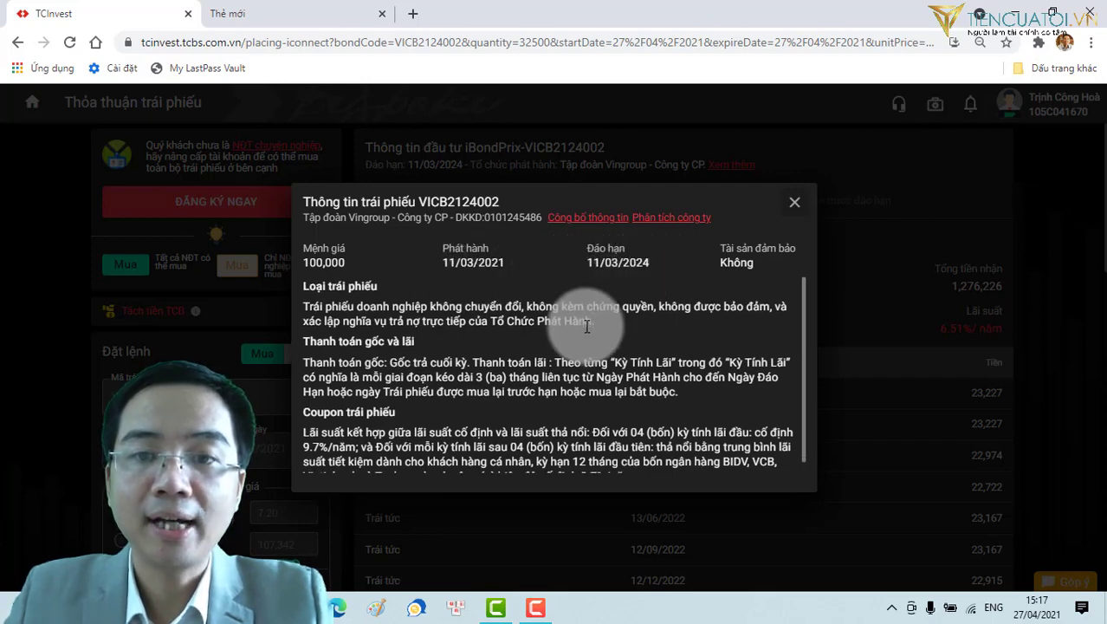
- Read the coupon terms in the VICB2124002 bond details, highlighting the fixed and floating rate text, and close the details
scroll(643, 460, down, 1)
drag(359, 438, 308, 425)
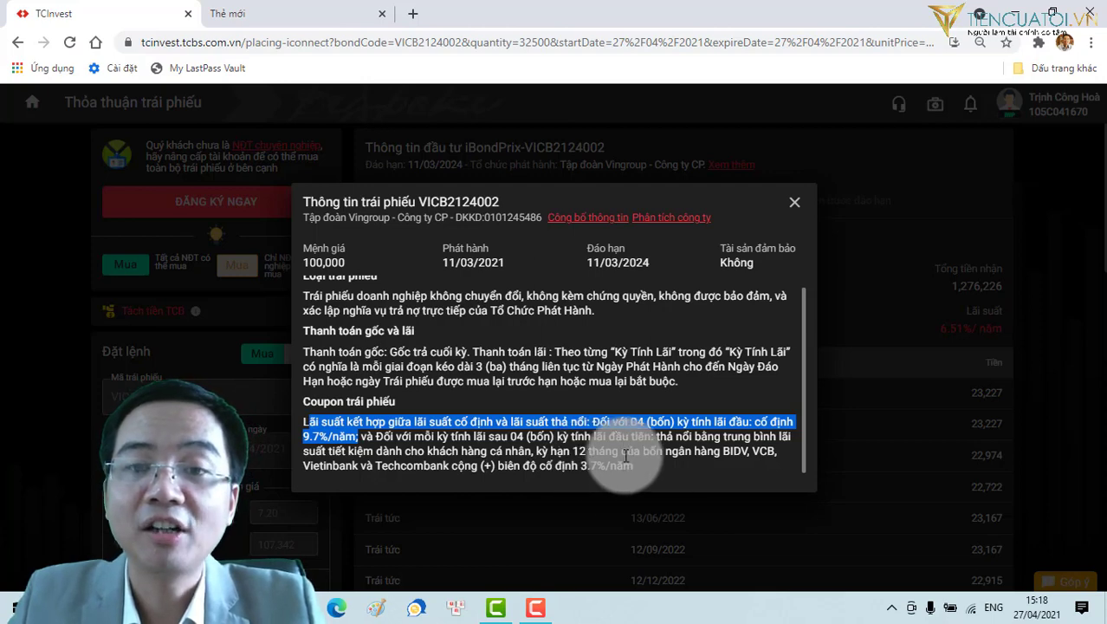
drag(643, 465, 308, 425)
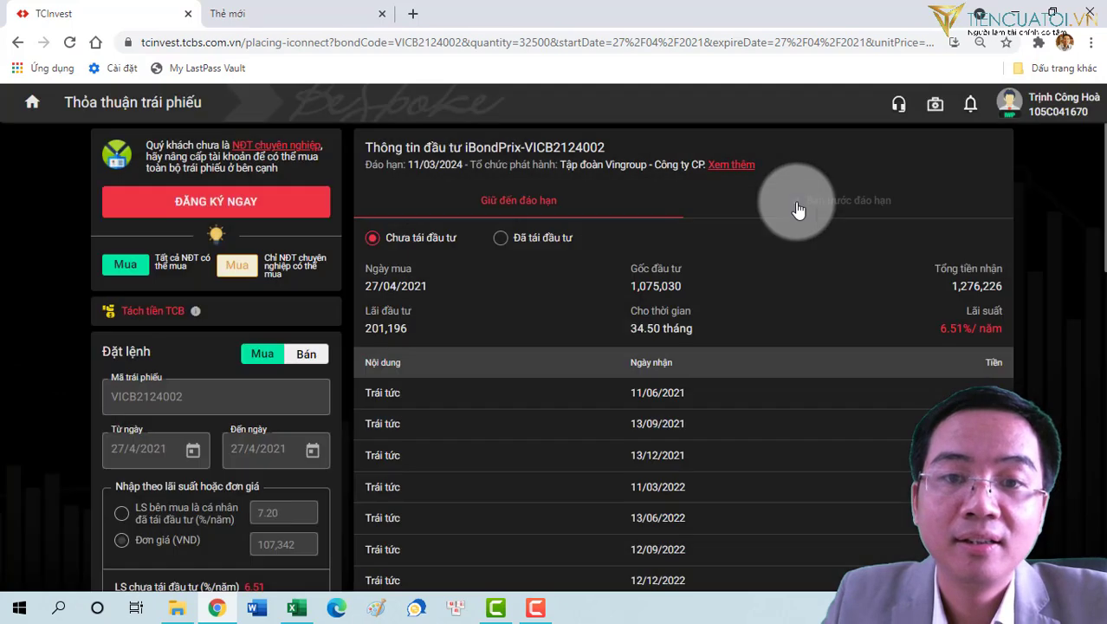
click(796, 207)
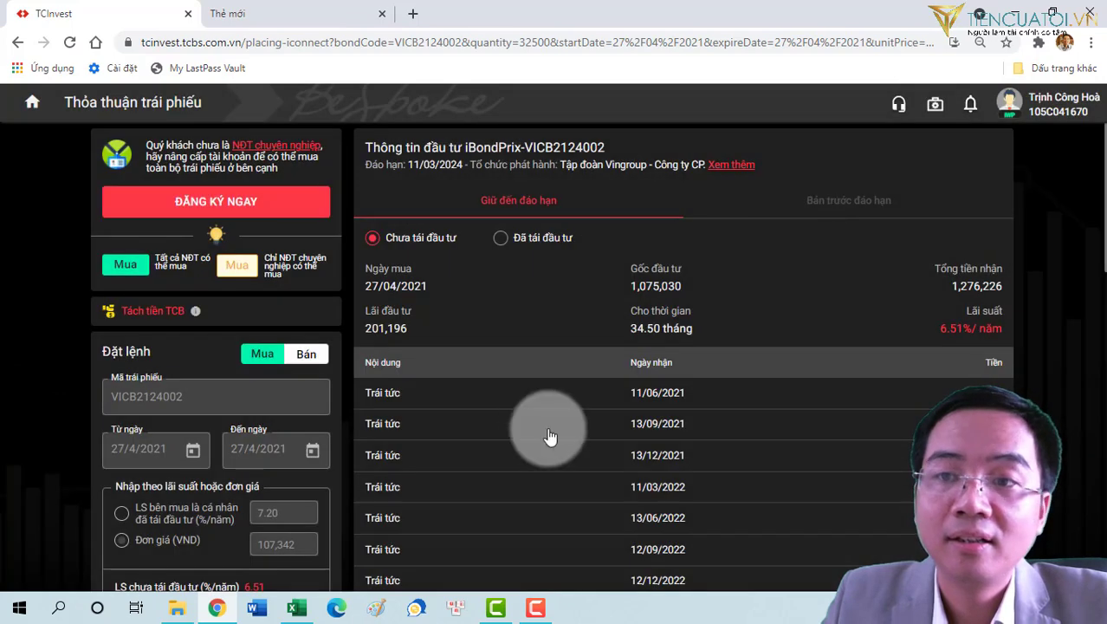
- Switch to the Excel bond cash flow workbook and fill the coupon reference rate cell F8 with yellow
click(296, 609)
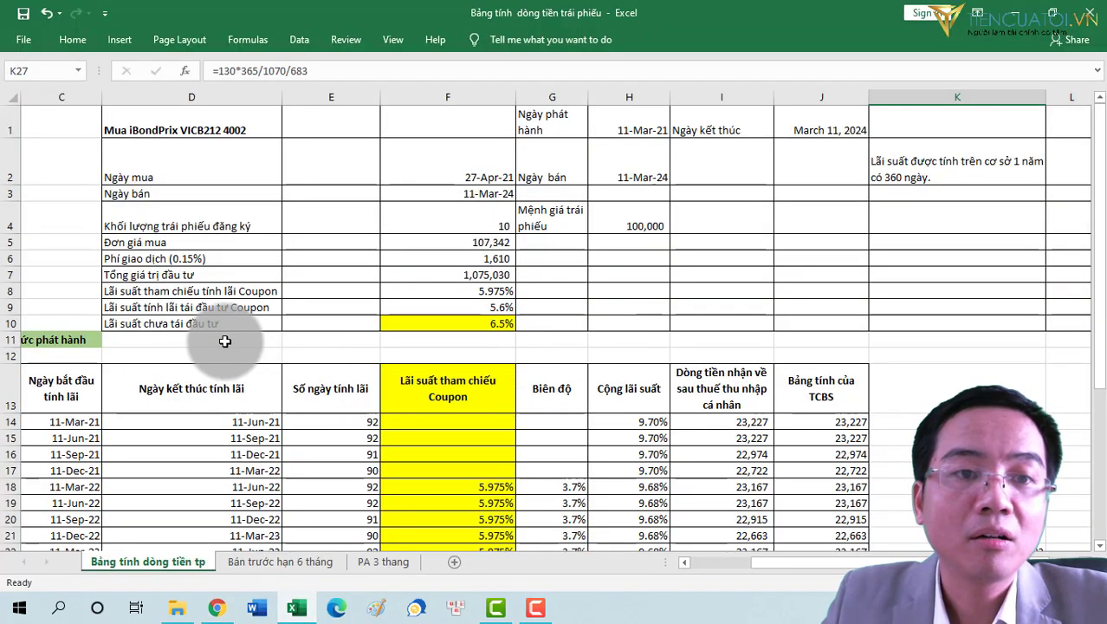
click(407, 308)
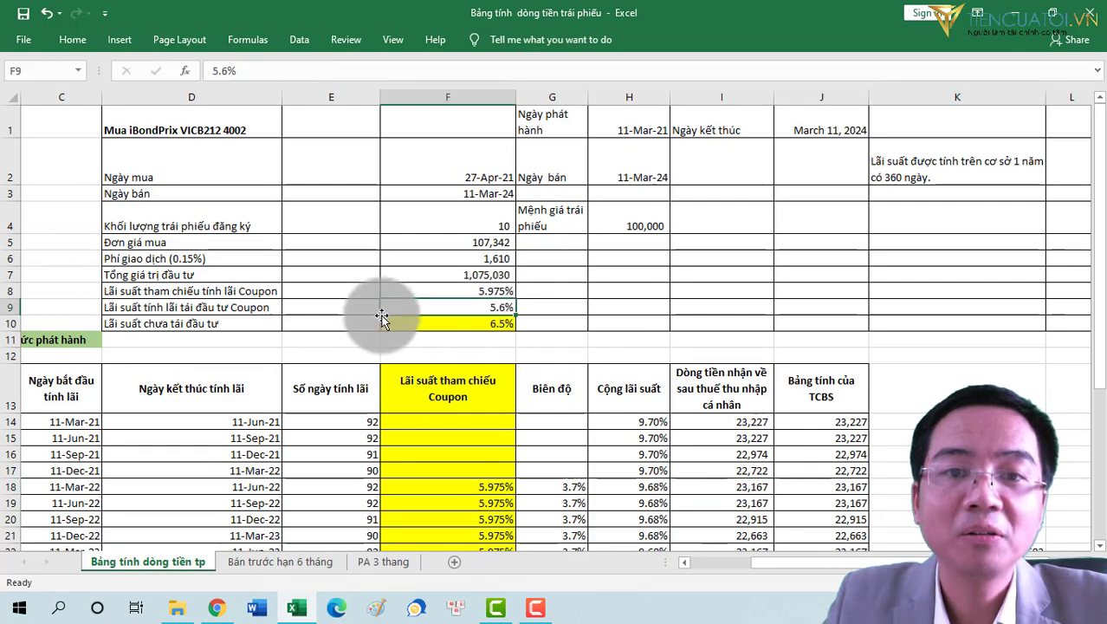
click(122, 323)
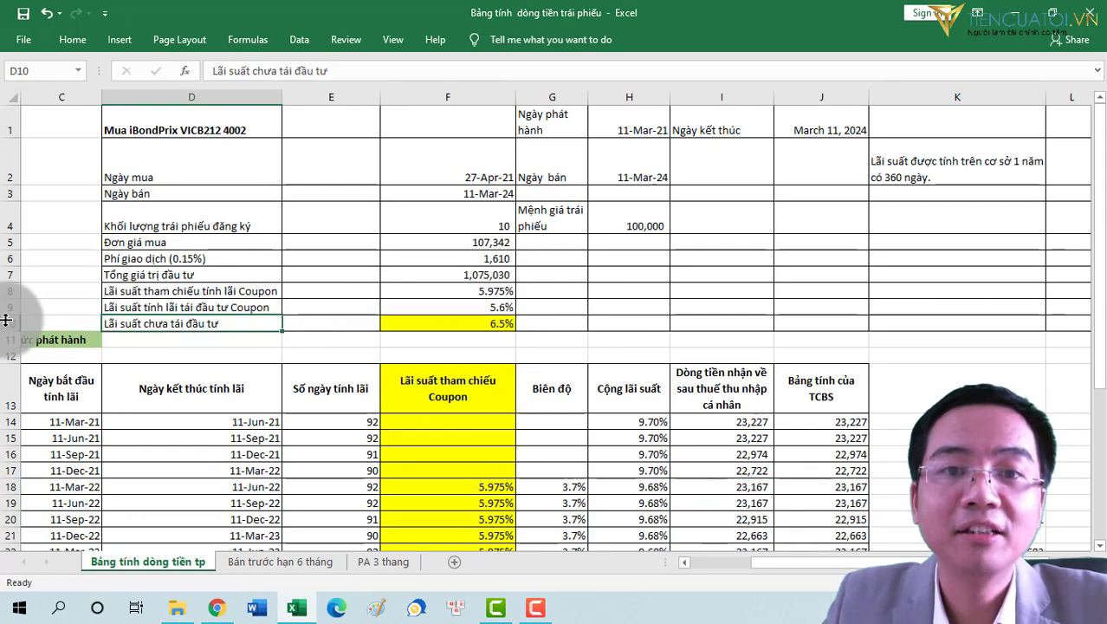
click(9, 291)
click(407, 286)
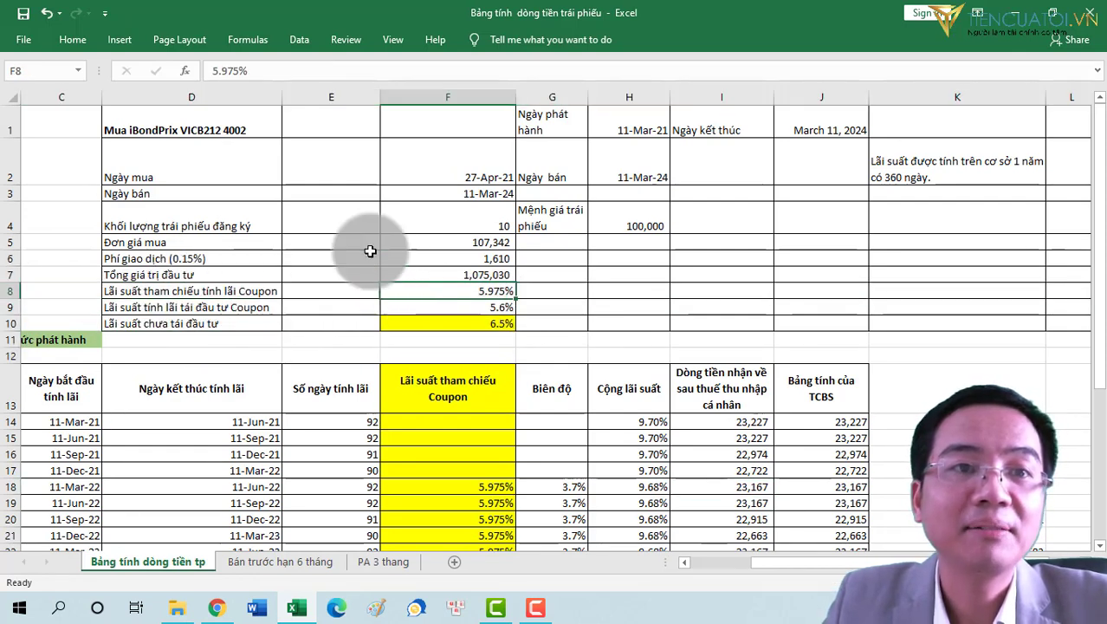
click(72, 39)
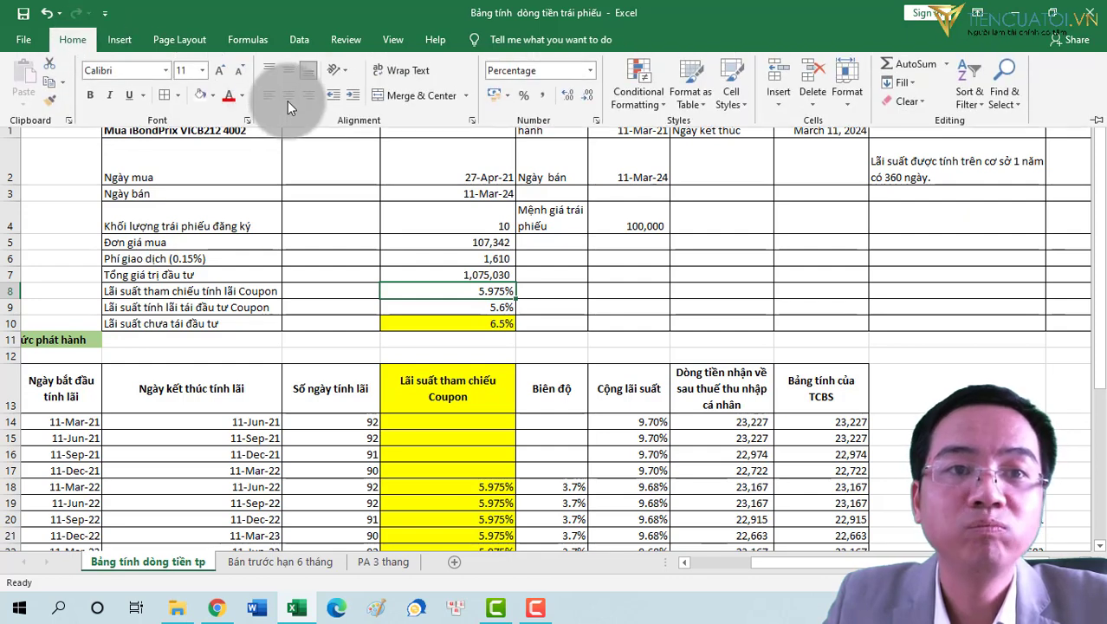
click(213, 97)
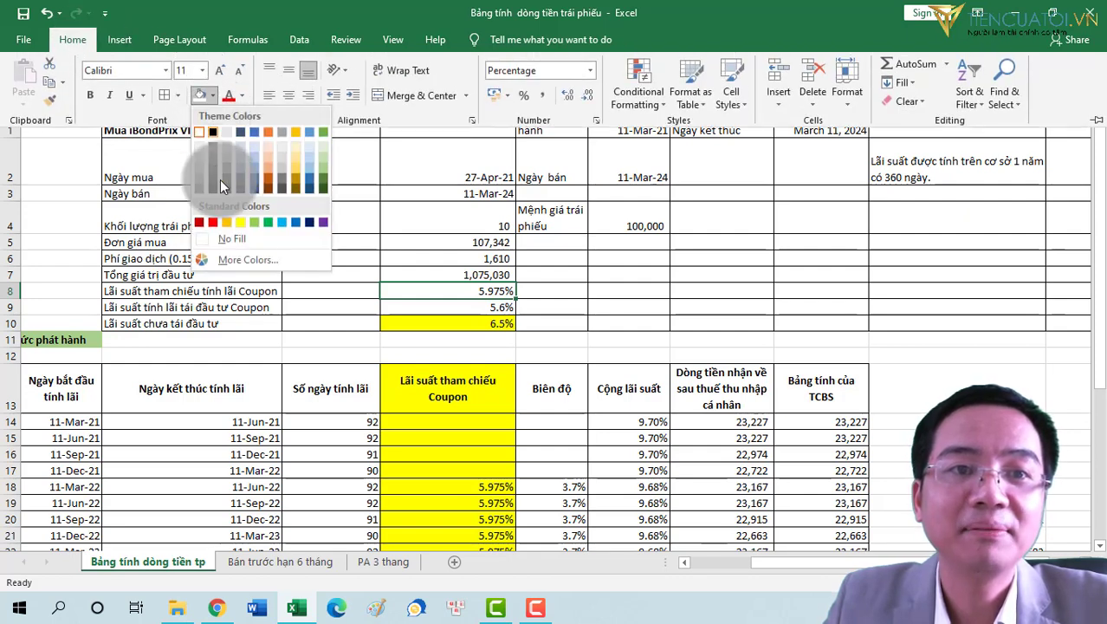
click(242, 225)
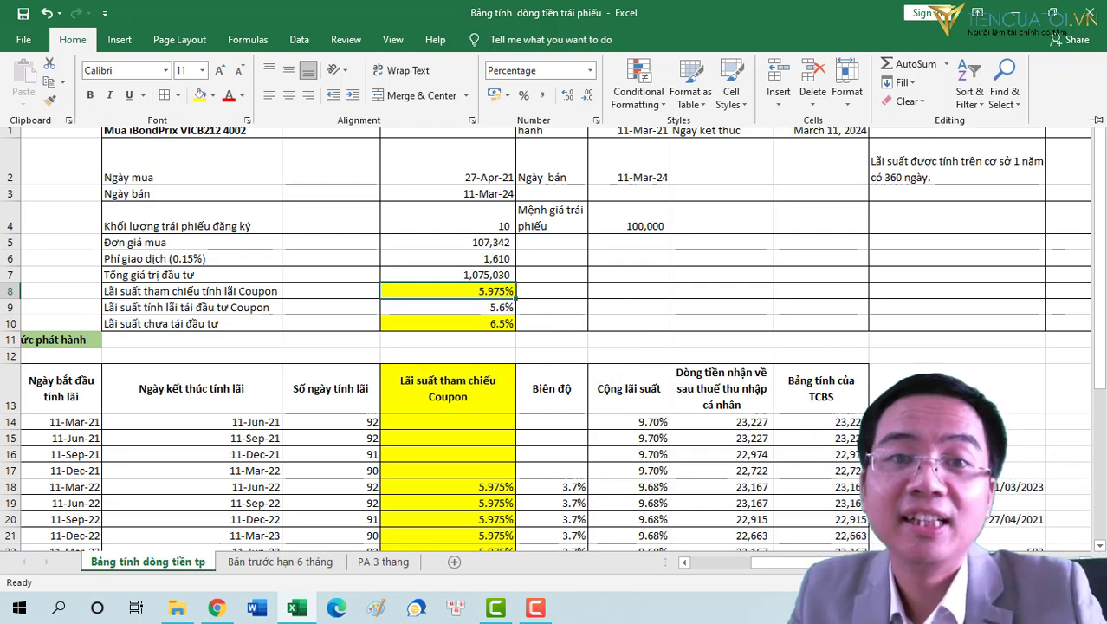
click(484, 293)
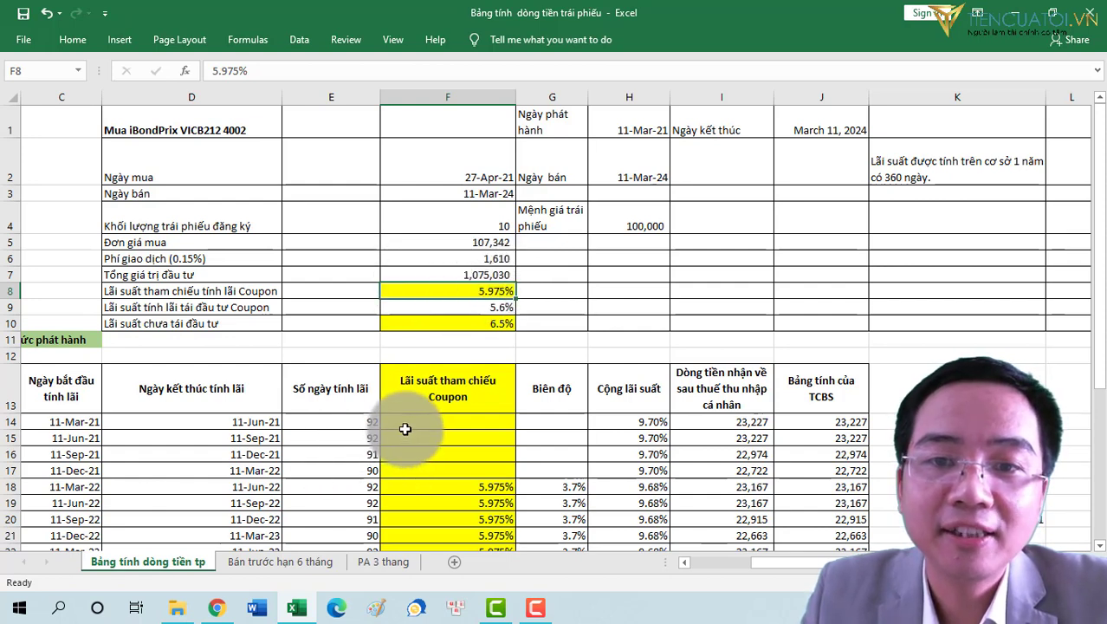
- Compare the TCBS coupon amounts in J14:J25 with the payment schedule on the TCInvest page
scroll(405, 428, down, 1)
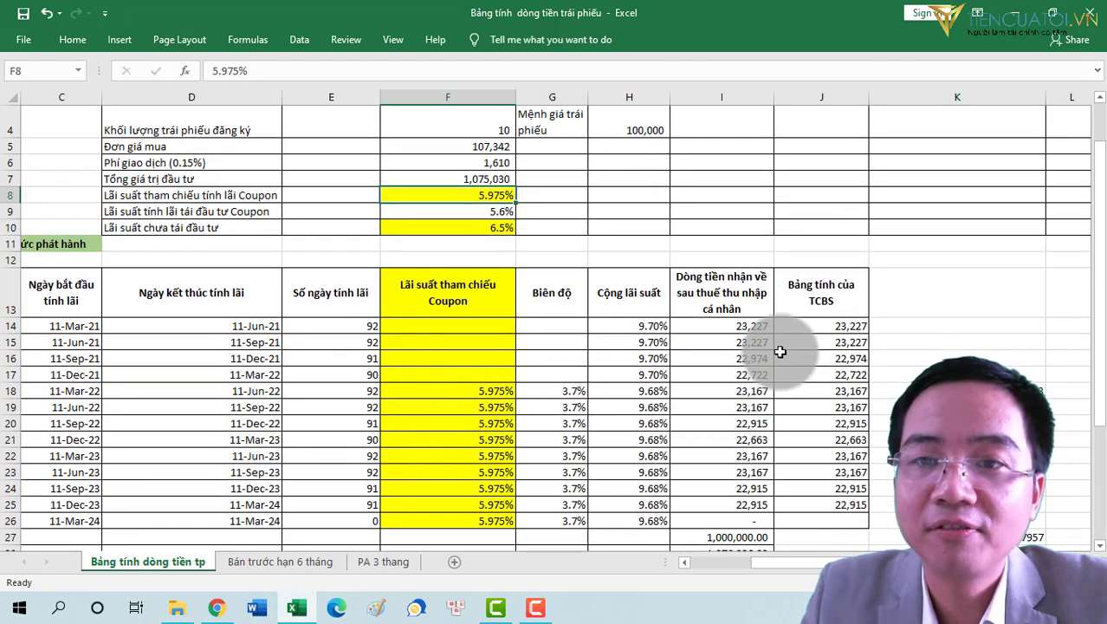
scroll(780, 325, down, 2)
click(821, 342)
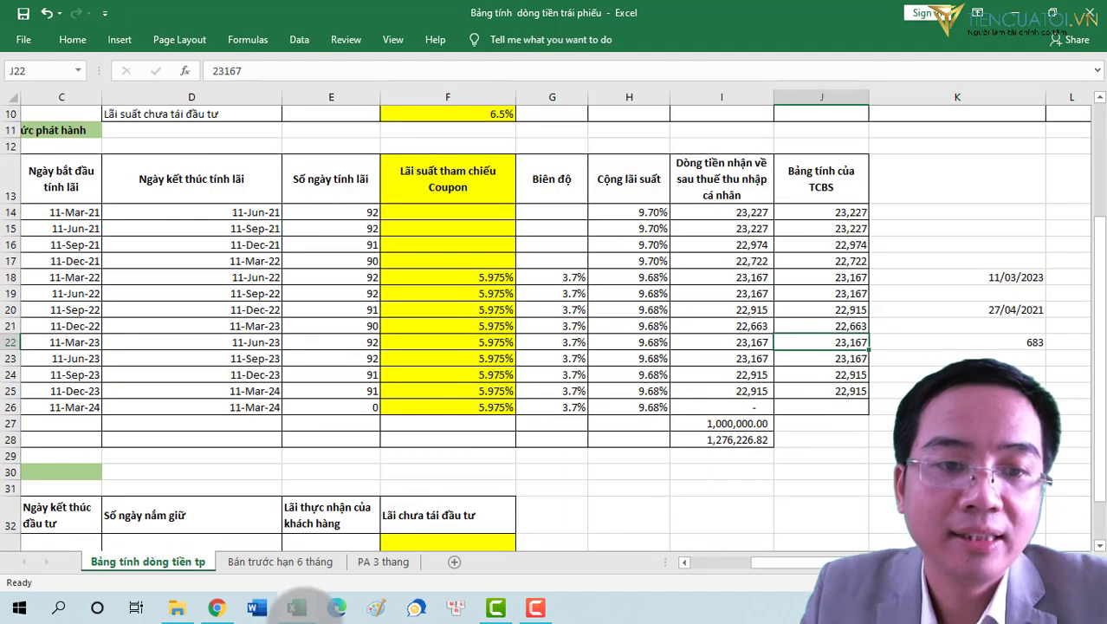
click(216, 607)
scroll(780, 386, down, 4)
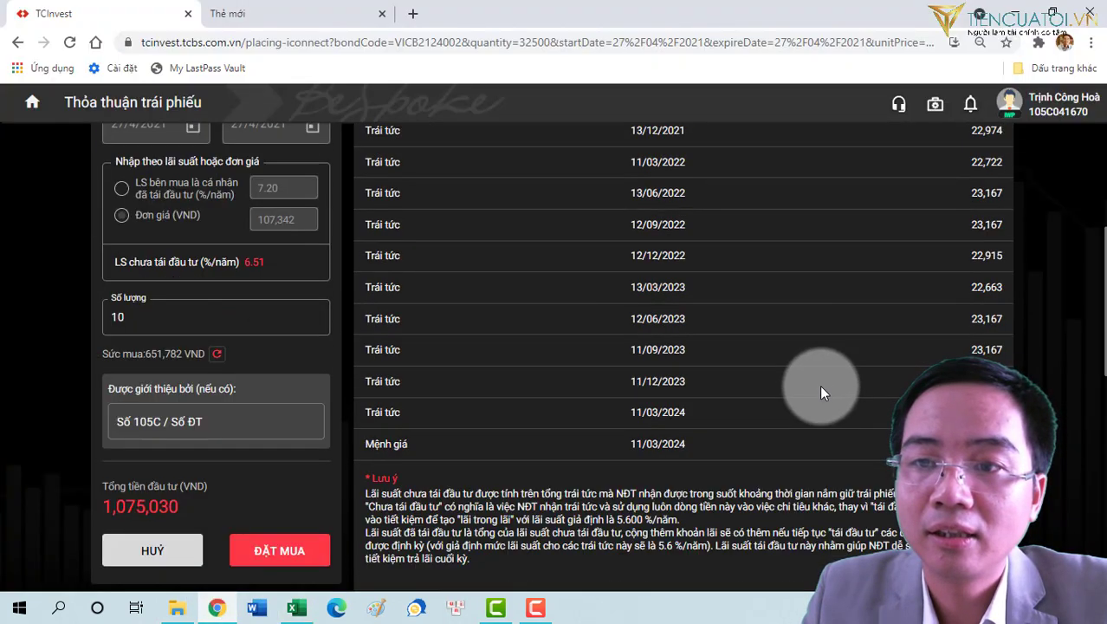
click(296, 607)
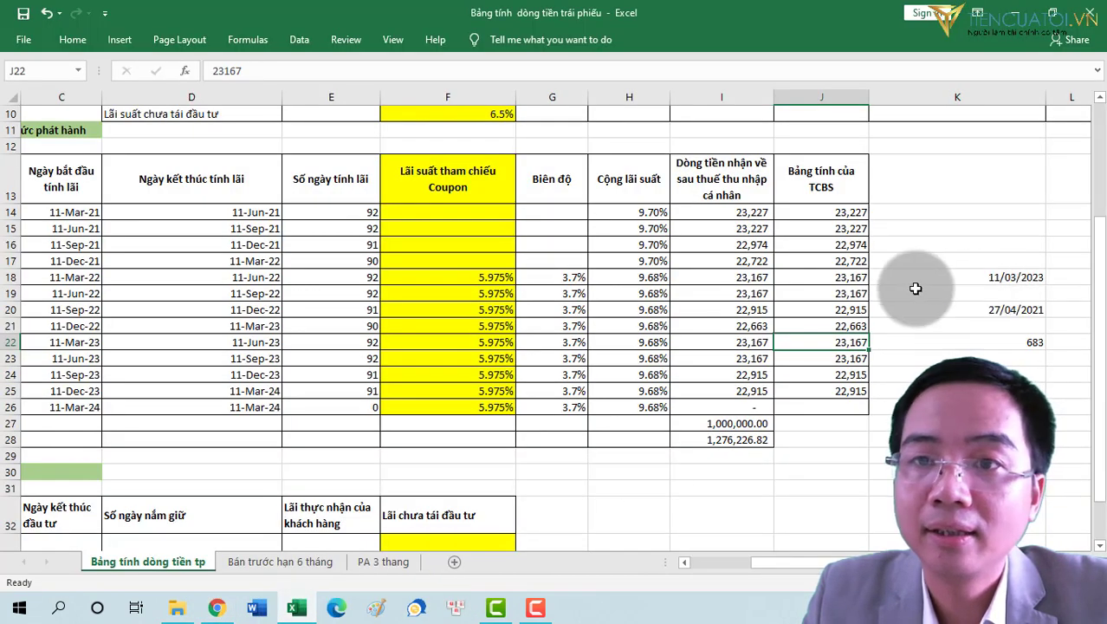
drag(839, 220, 845, 392)
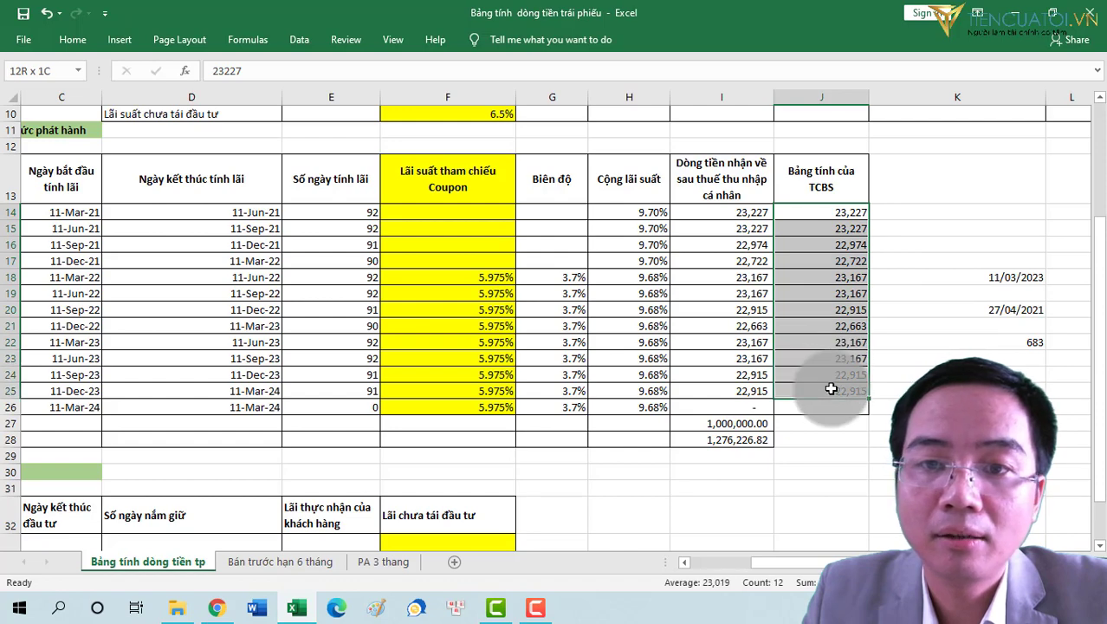
- Review the coupon rate formula in H24 and the total cash flow formula in I28
click(630, 375)
scroll(435, 279, down, 1)
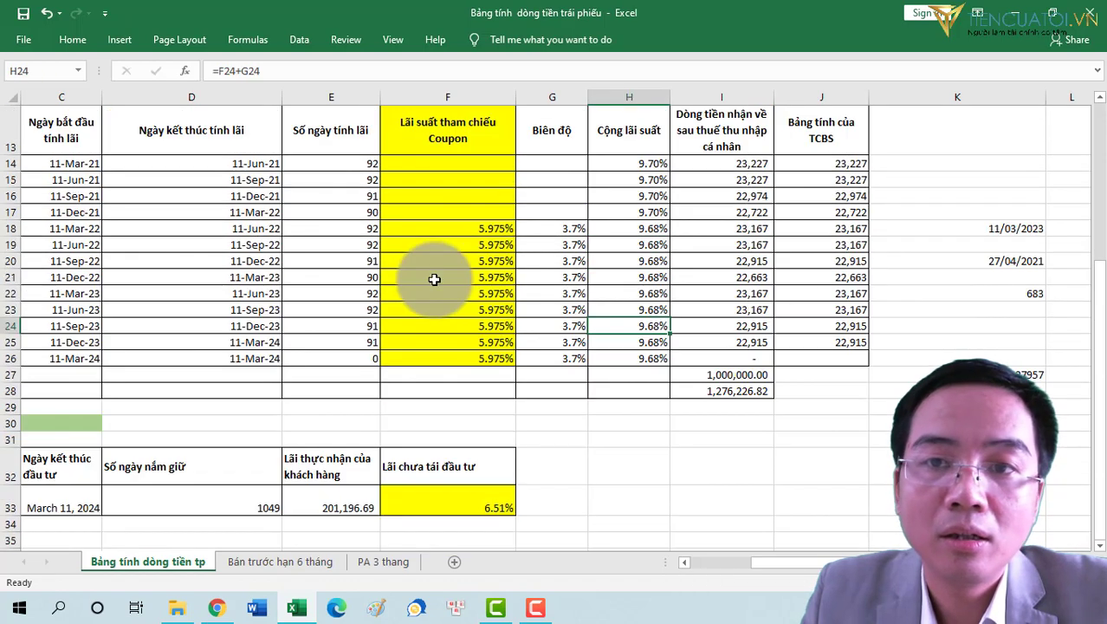
click(726, 392)
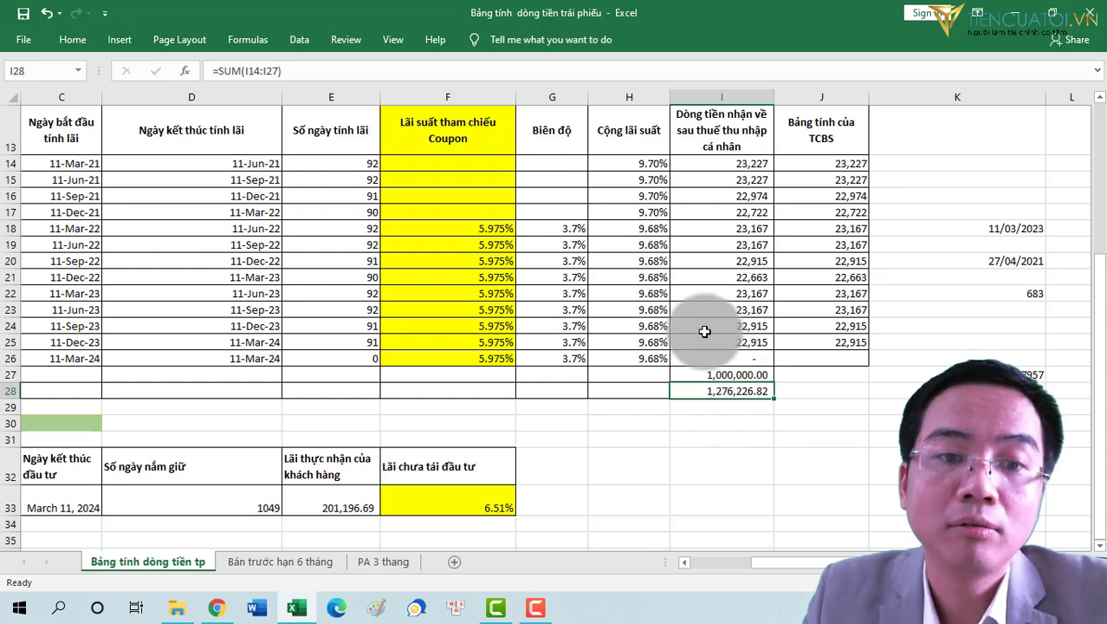
- Examine row 33's investment amount, holding days, received interest and non-reinvested rate formulas in the investment efficiency table
drag(792, 560, 701, 564)
click(81, 504)
click(399, 500)
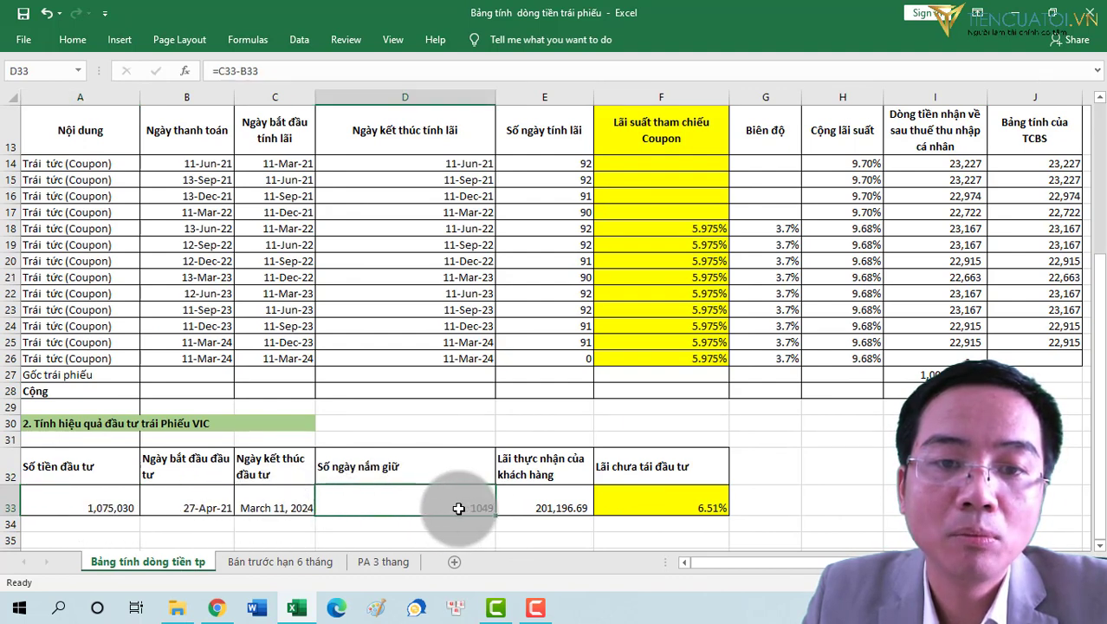
click(539, 506)
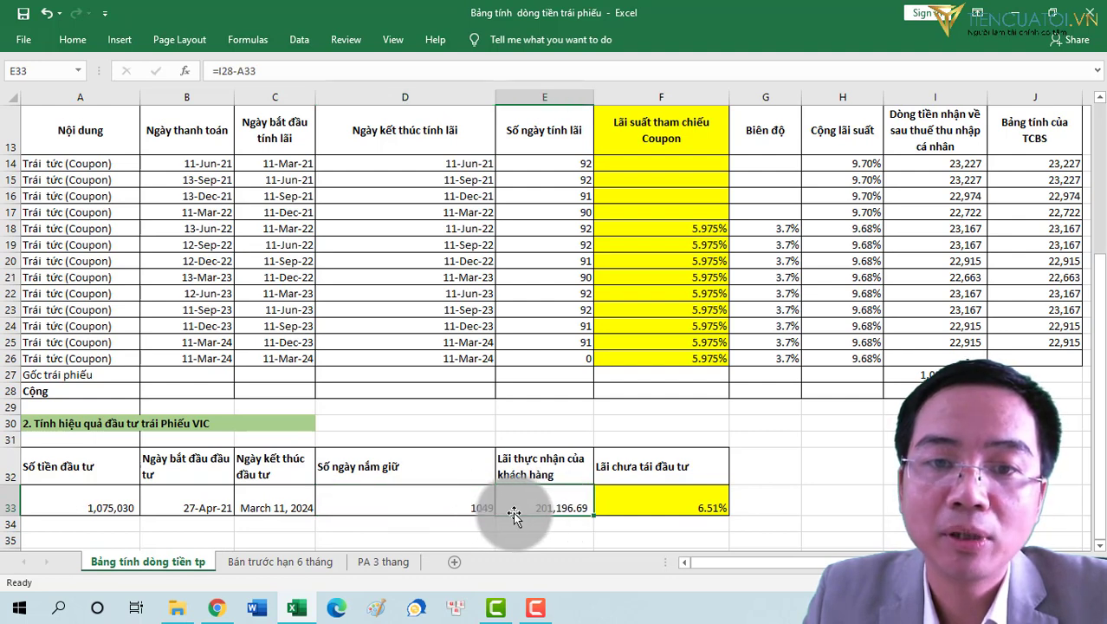
click(624, 496)
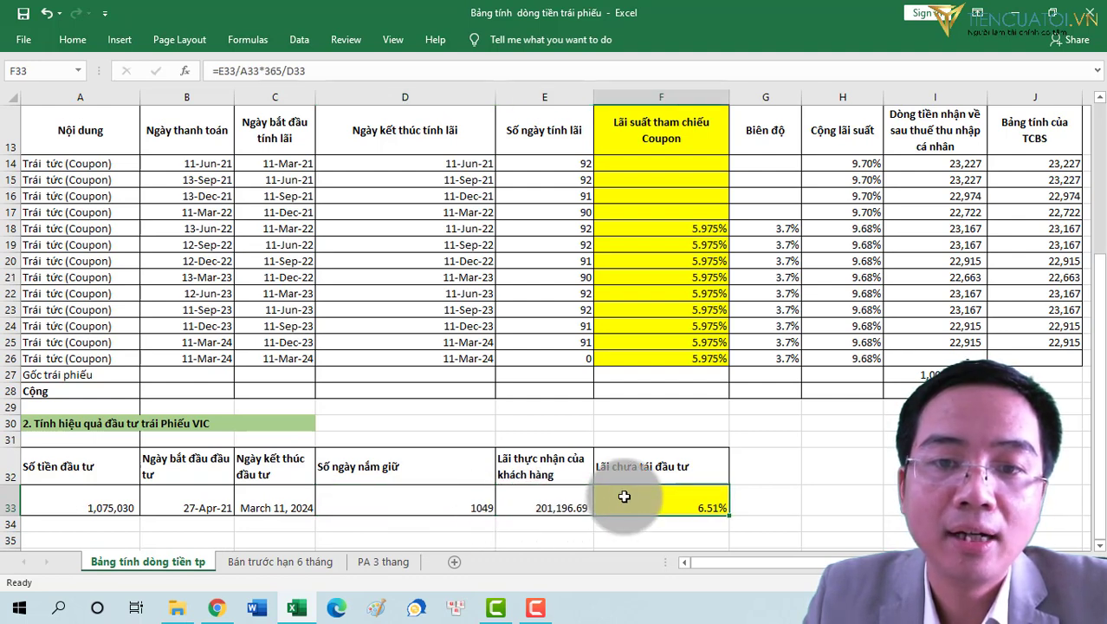
click(552, 504)
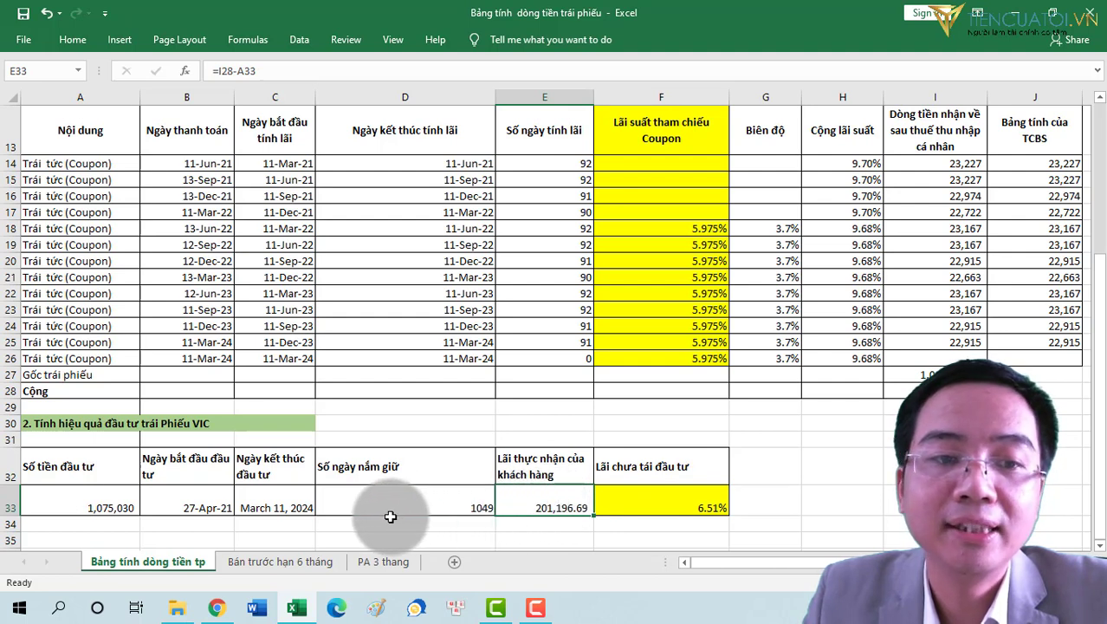
click(96, 501)
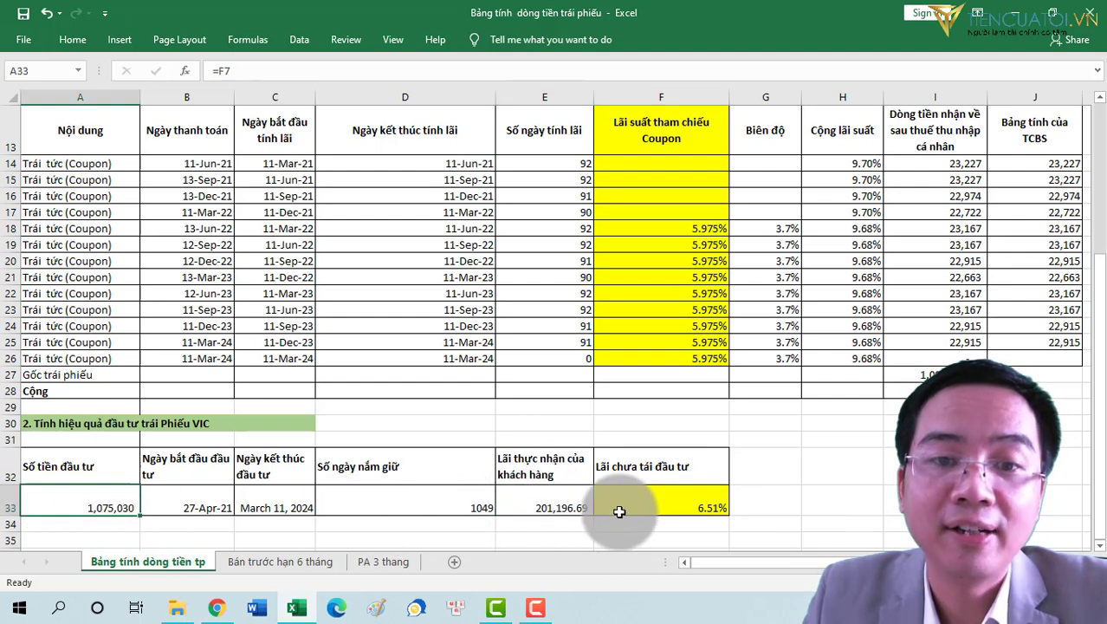
drag(420, 507, 590, 510)
click(702, 510)
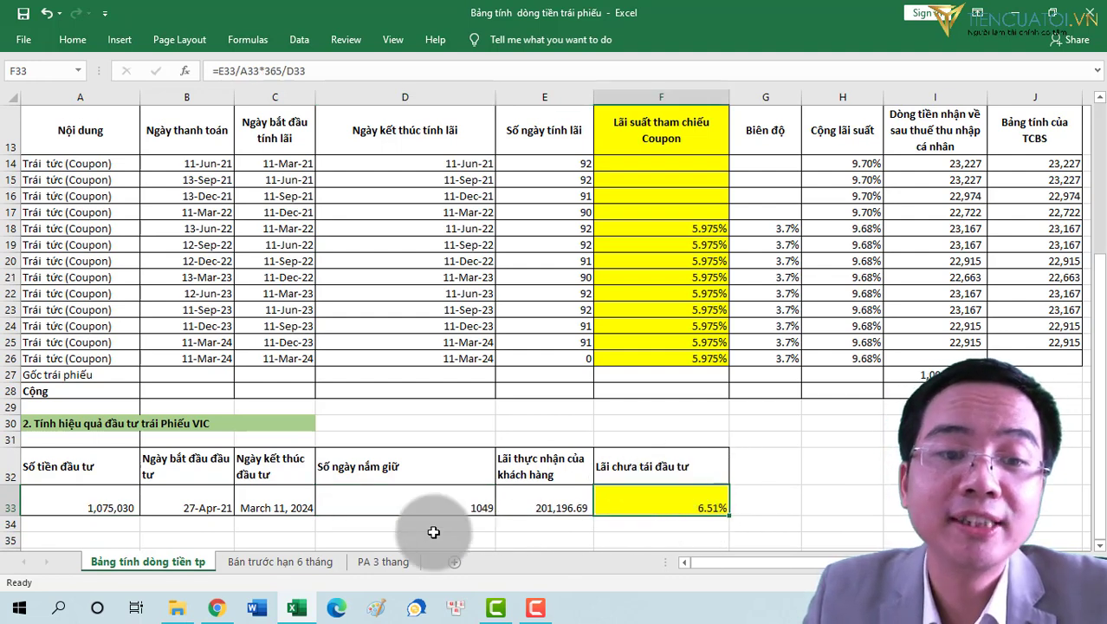
- Switch to the TCInvest page and highlight the annual interest rate in the hold-to-maturity summary
click(217, 608)
scroll(924, 269, up, 4)
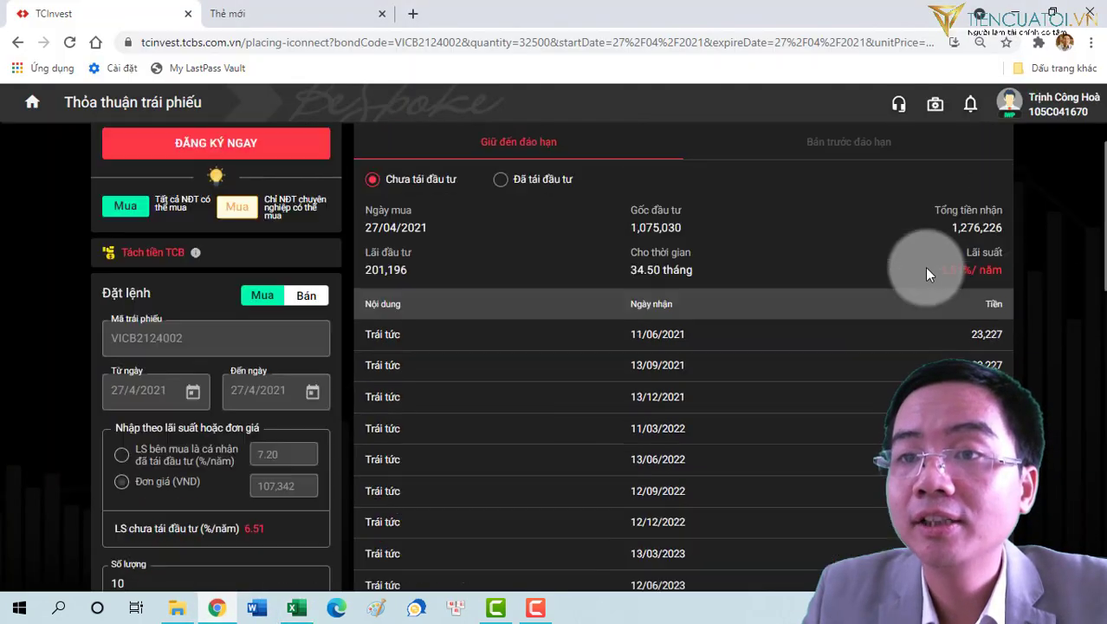
triple_click(992, 333)
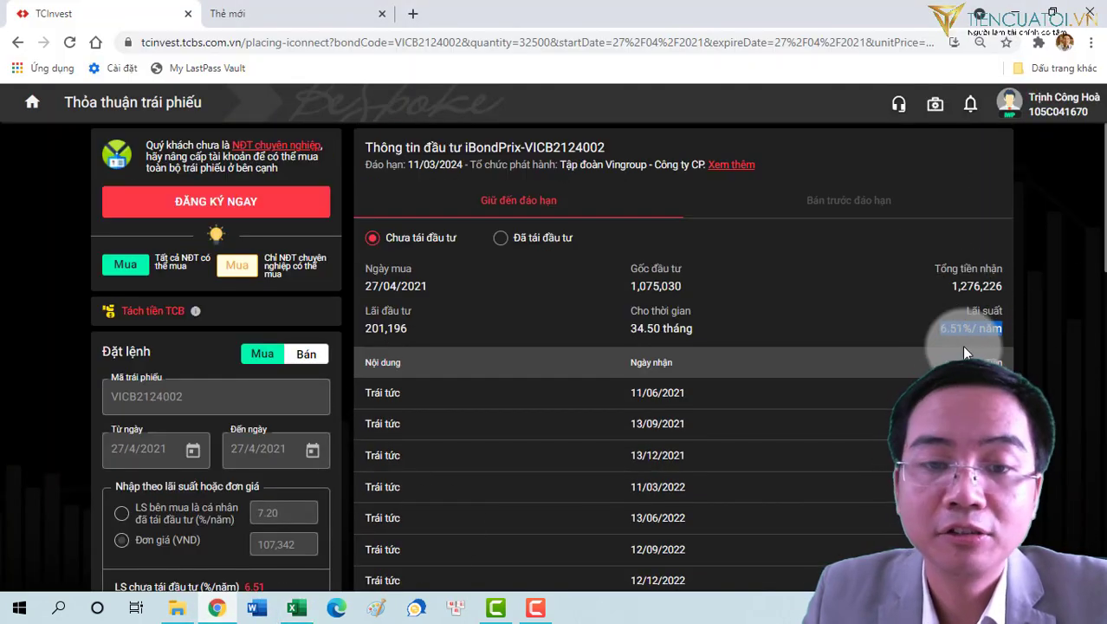
- Return to the Excel workbook and review the floating-period coupon reference rates in F18:F26 and the purchase inputs above
click(315, 612)
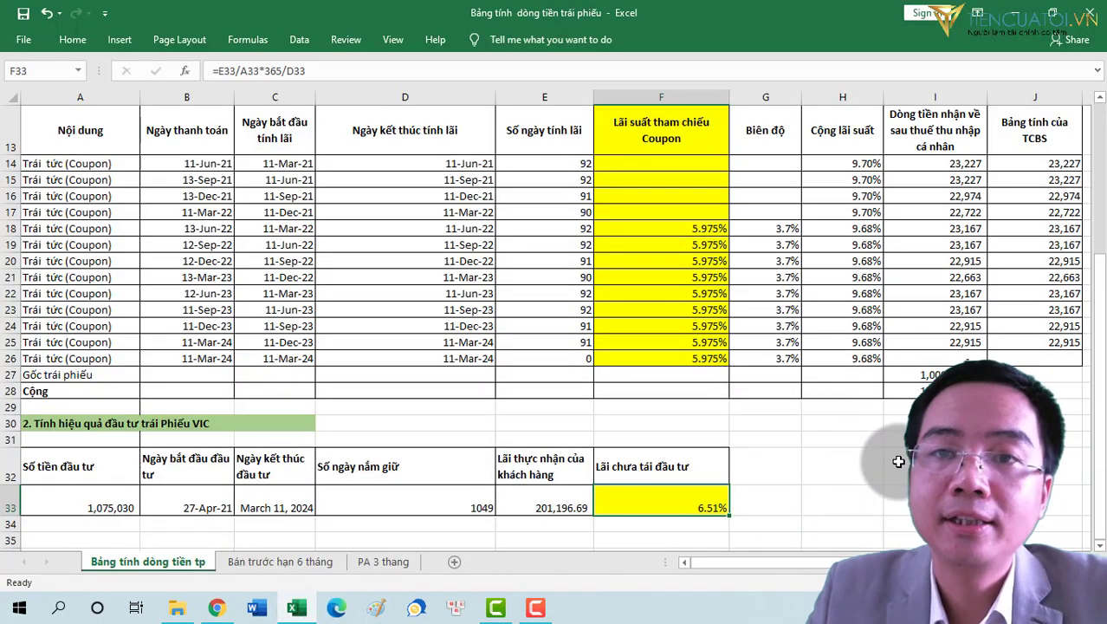
drag(667, 228, 656, 356)
scroll(684, 305, up, 1)
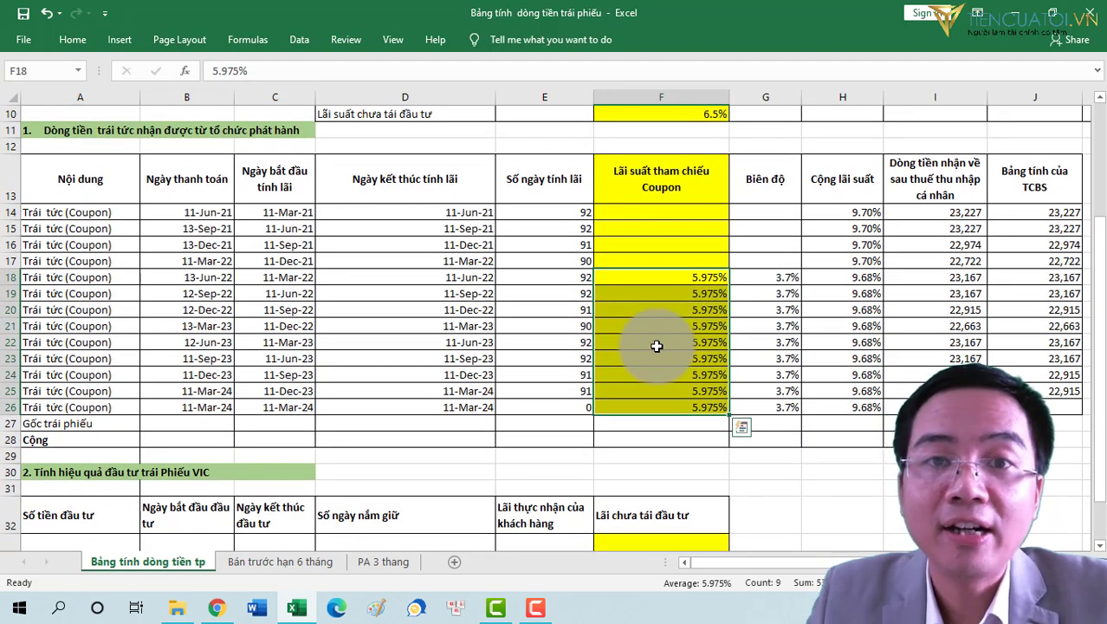
scroll(465, 423, up, 3)
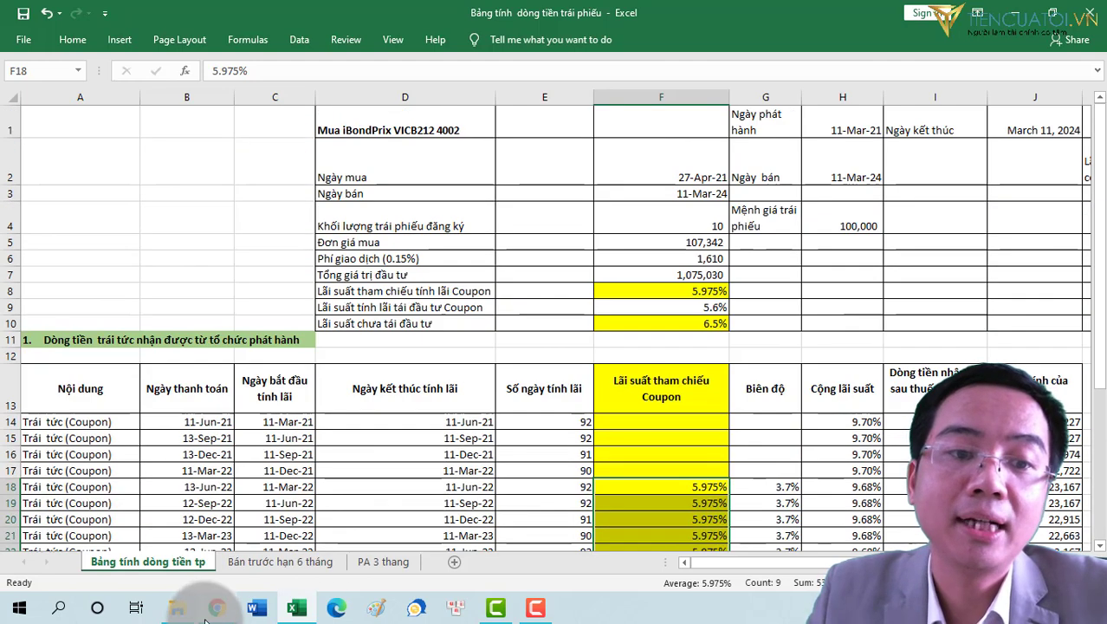
- Reopen the VICB2124002 bond details on TCInvest and highlight the fixed margin, interest period definition and floating coupon terms
key(alt+Tab)
click(751, 174)
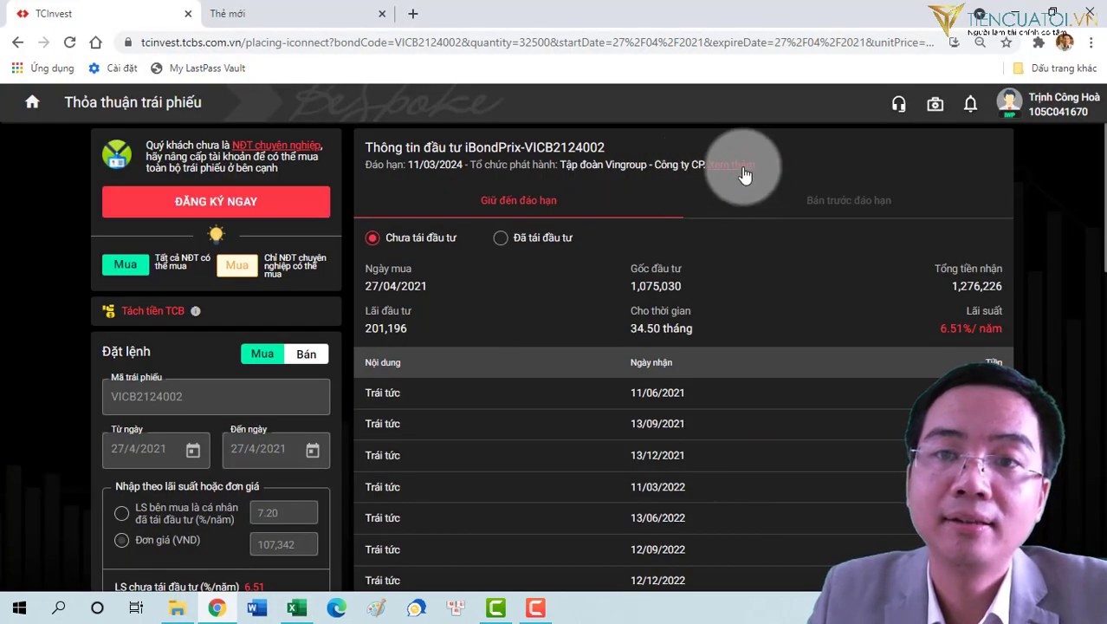
scroll(521, 374, down, 1)
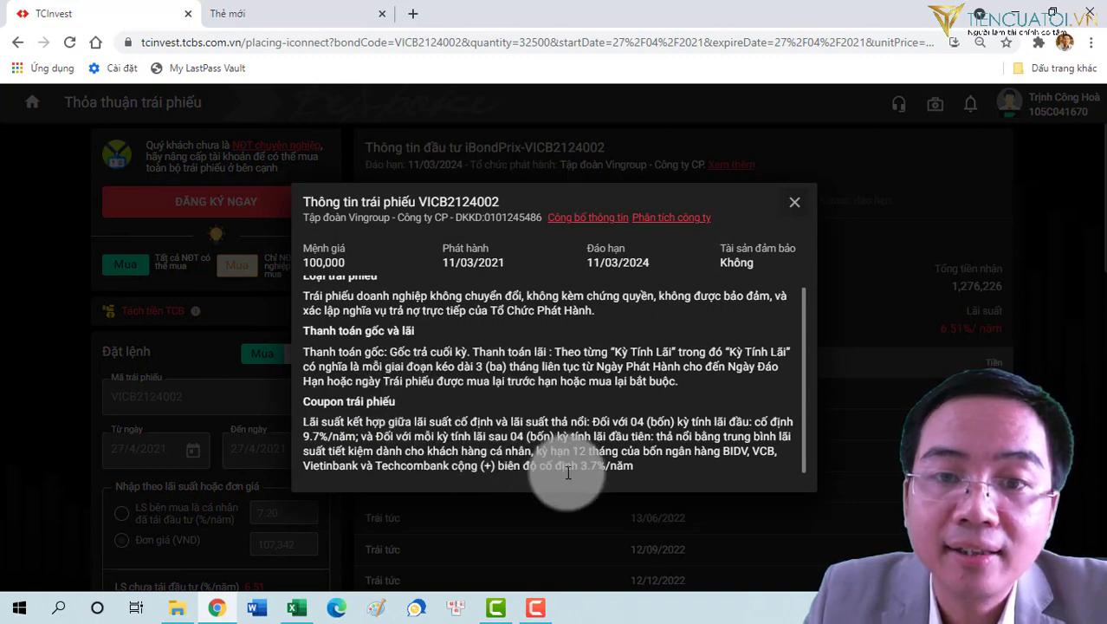
drag(635, 466, 549, 466)
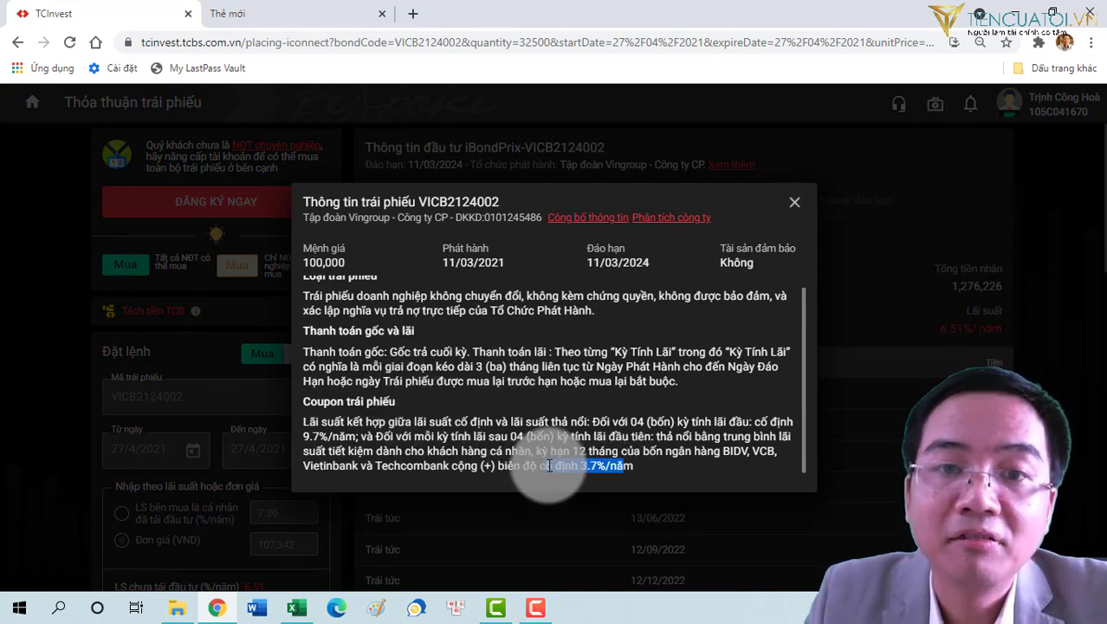
click(641, 472)
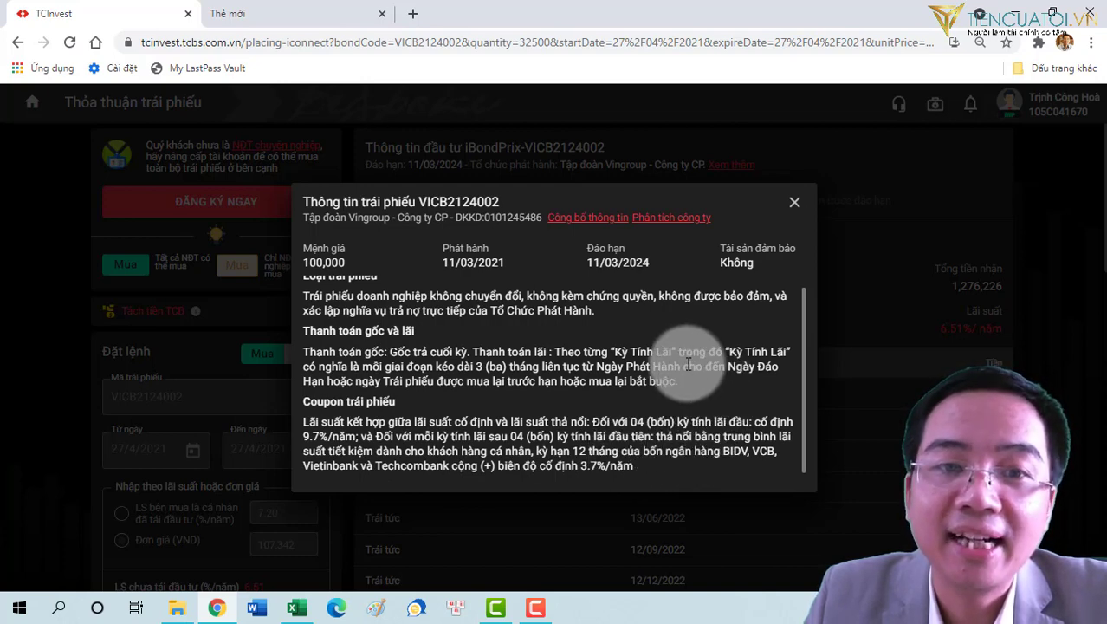
drag(727, 353, 699, 386)
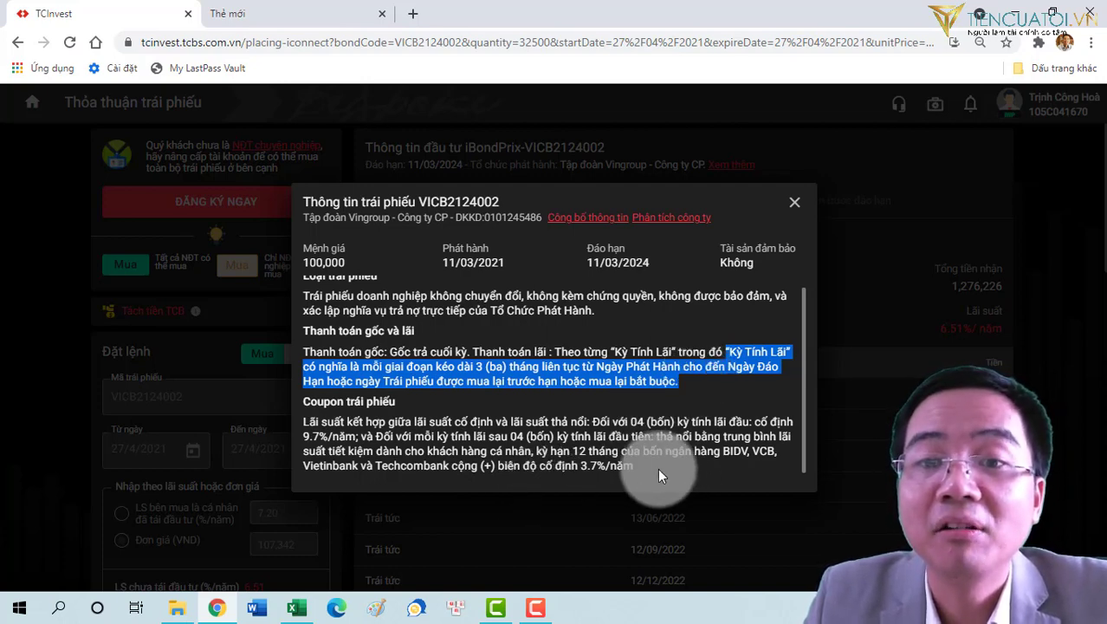
drag(637, 468, 548, 443)
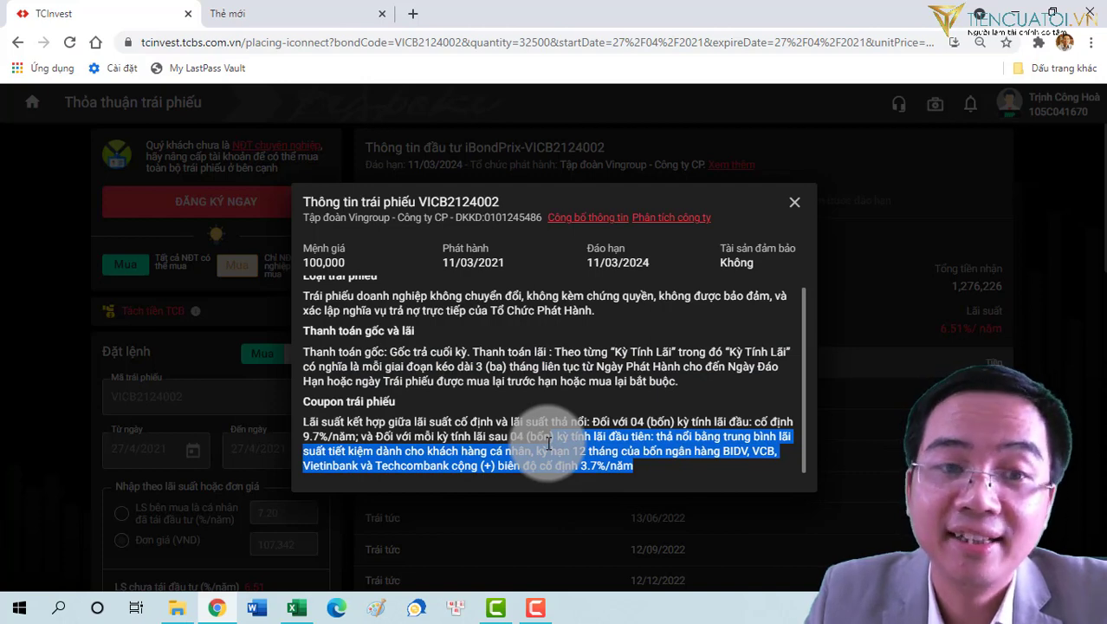
- Switch back to the Excel workbook and show the non-reinvested interest rate in F10 with two decimal places
click(298, 609)
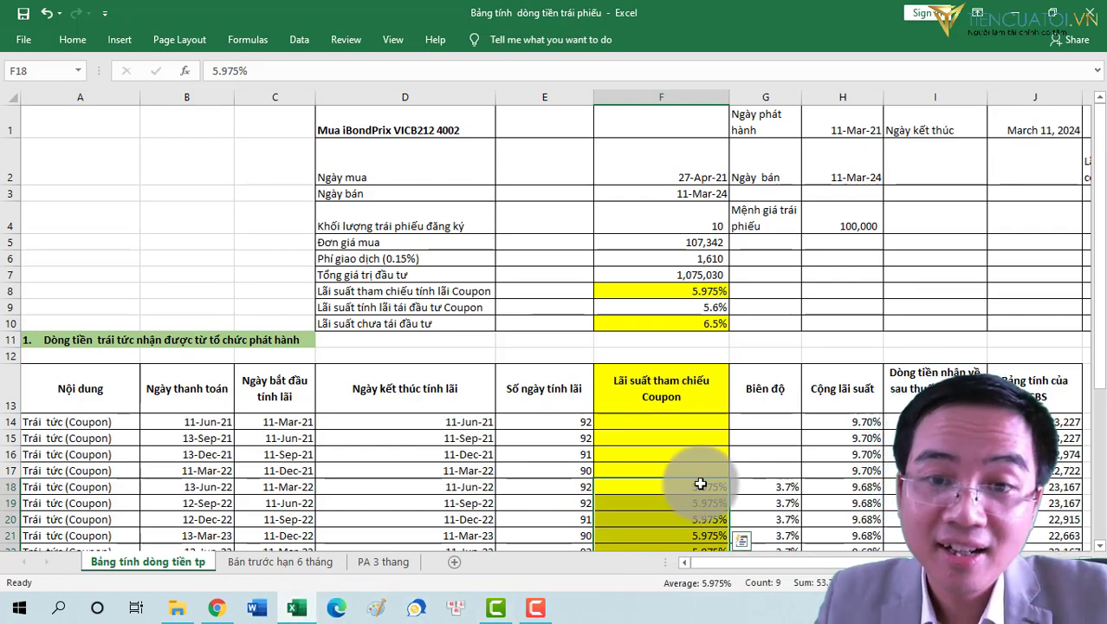
scroll(700, 484, down, 2)
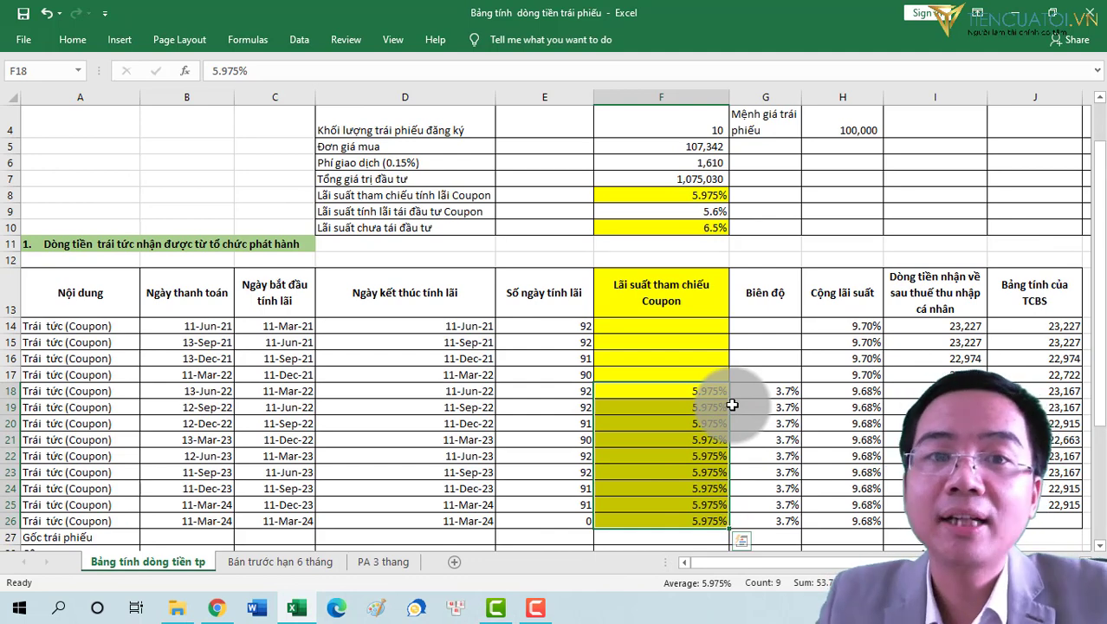
click(704, 227)
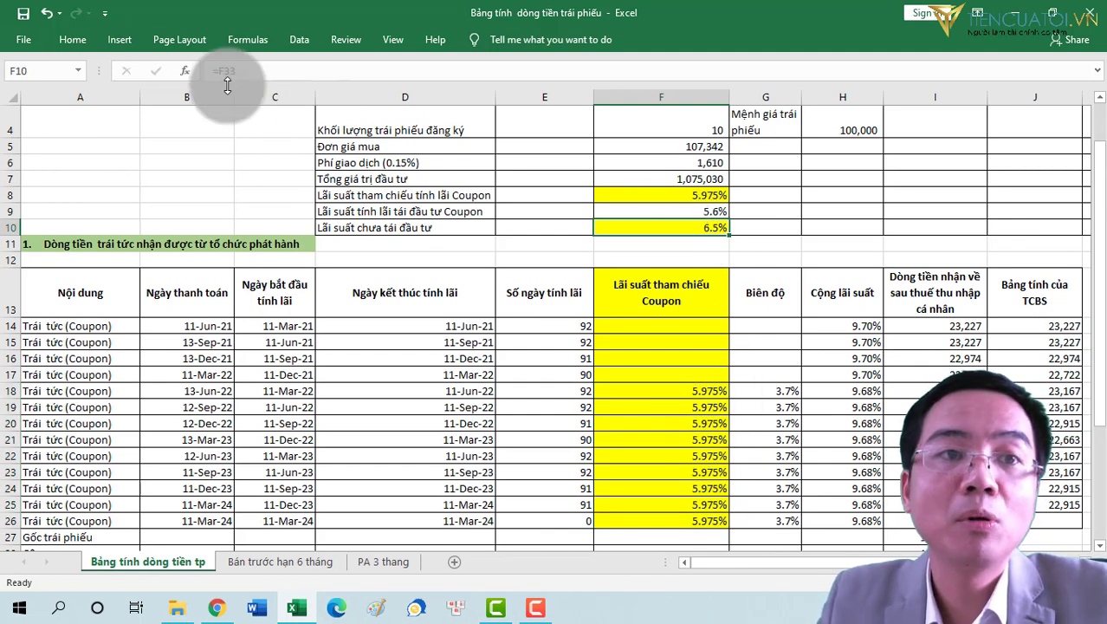
click(81, 41)
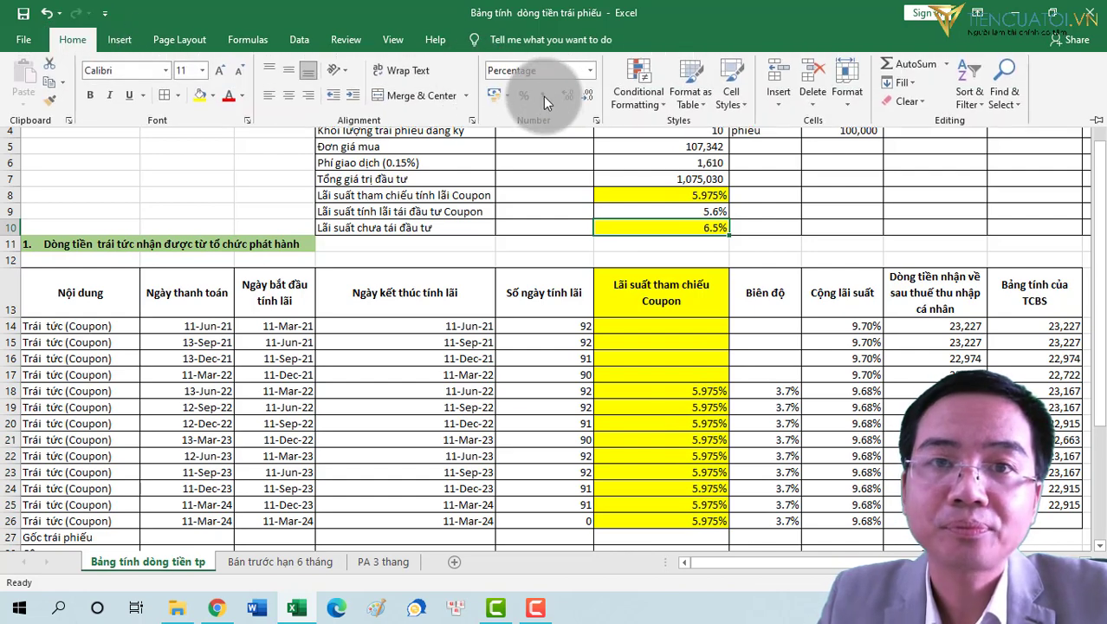
click(565, 92)
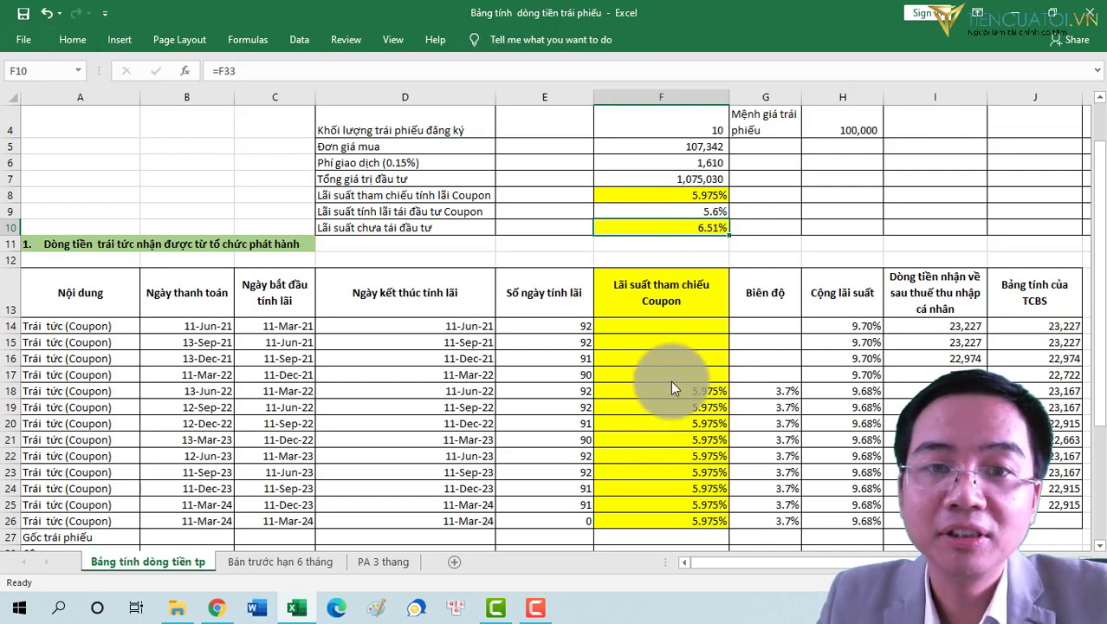
- Set the coupon reference rate to 8% in F18 and fill it down through F21
click(446, 394)
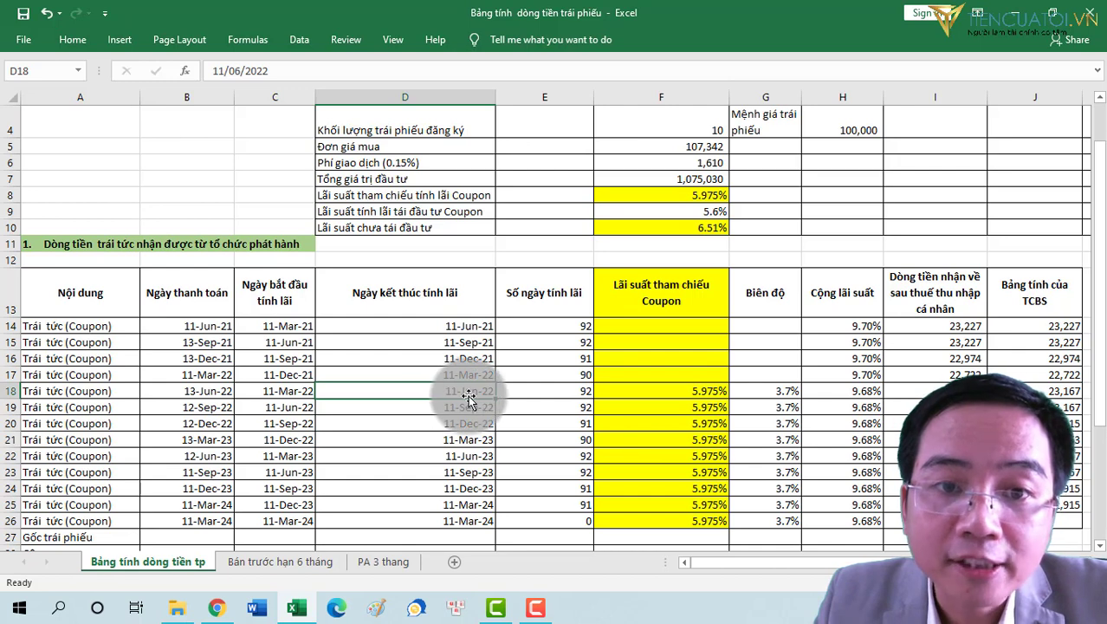
click(650, 389)
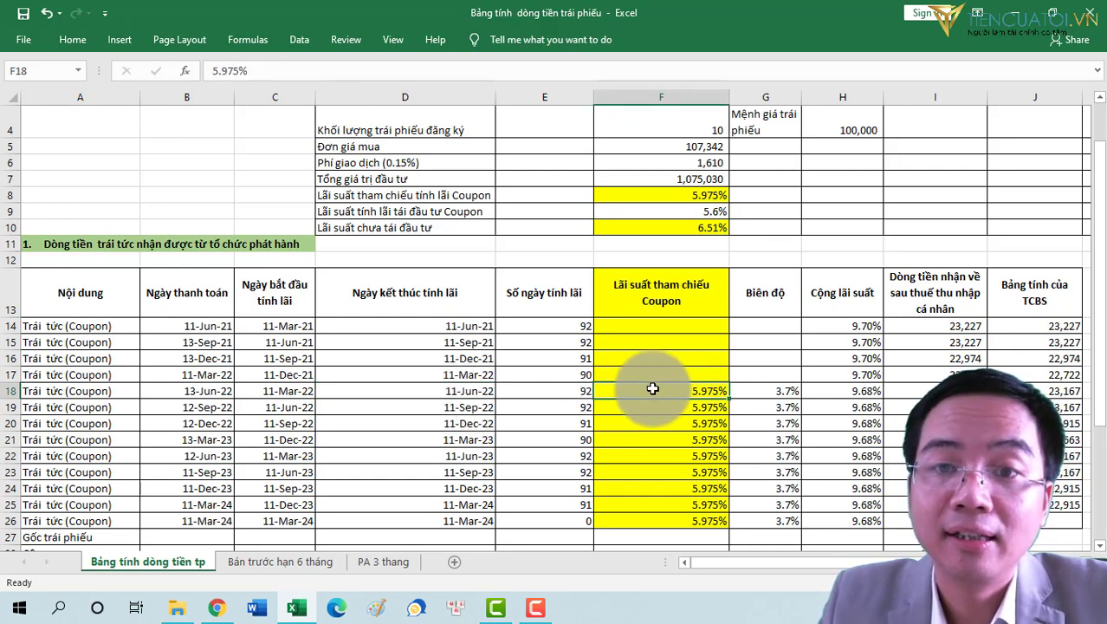
text(8)
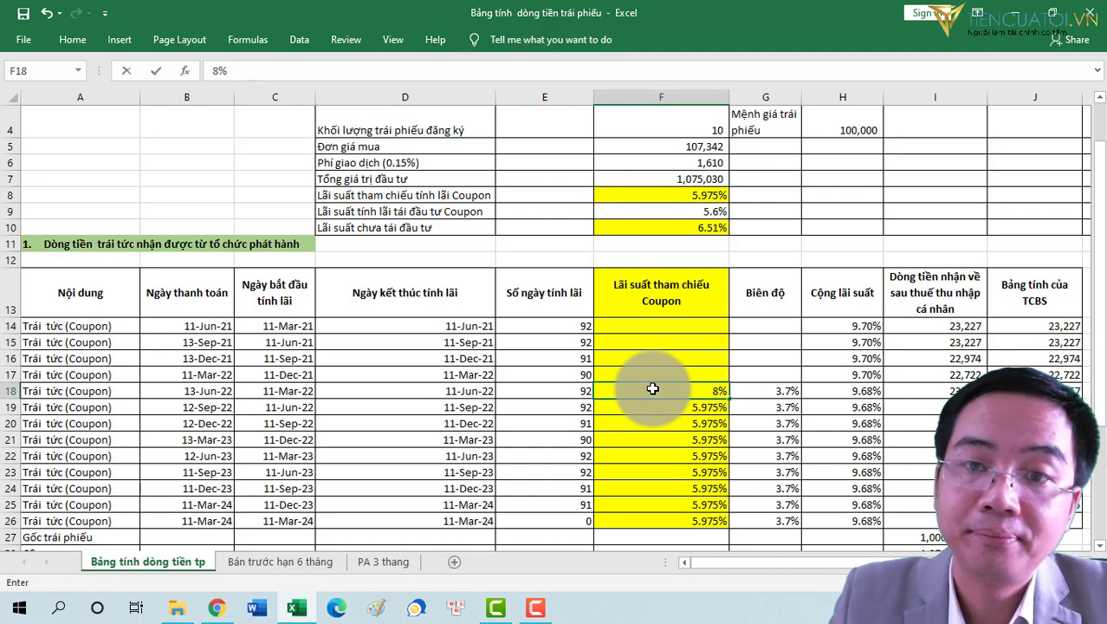
key(Return)
click(718, 391)
drag(731, 399, 732, 443)
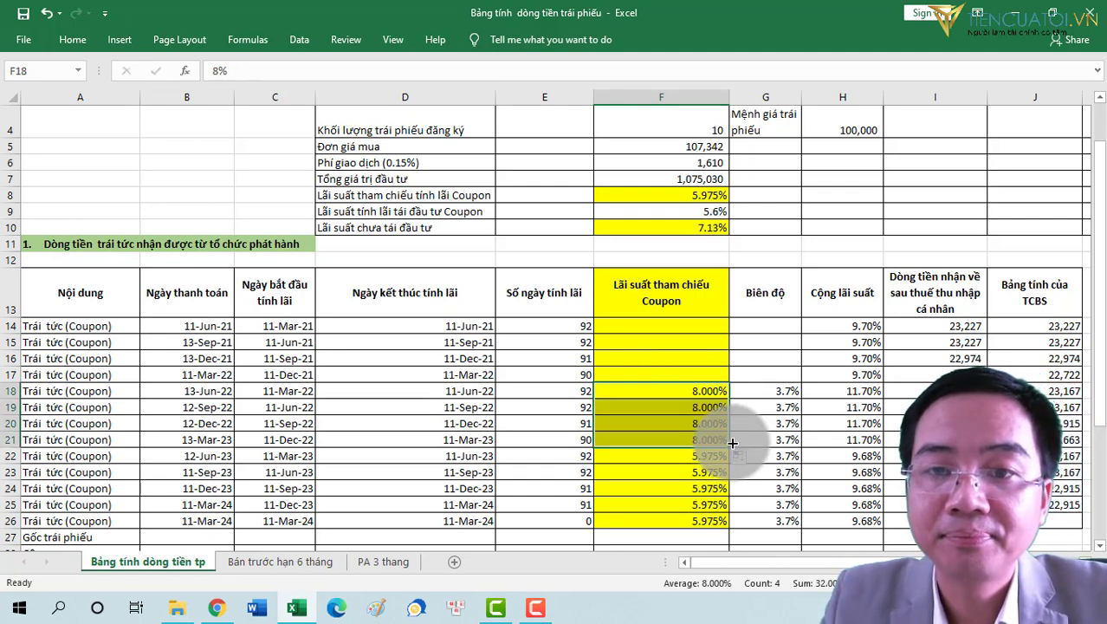
- Set the coupon reference rate to 10% in F22, fill it down through F26, and check the non-reinvested rate in F10
click(696, 455)
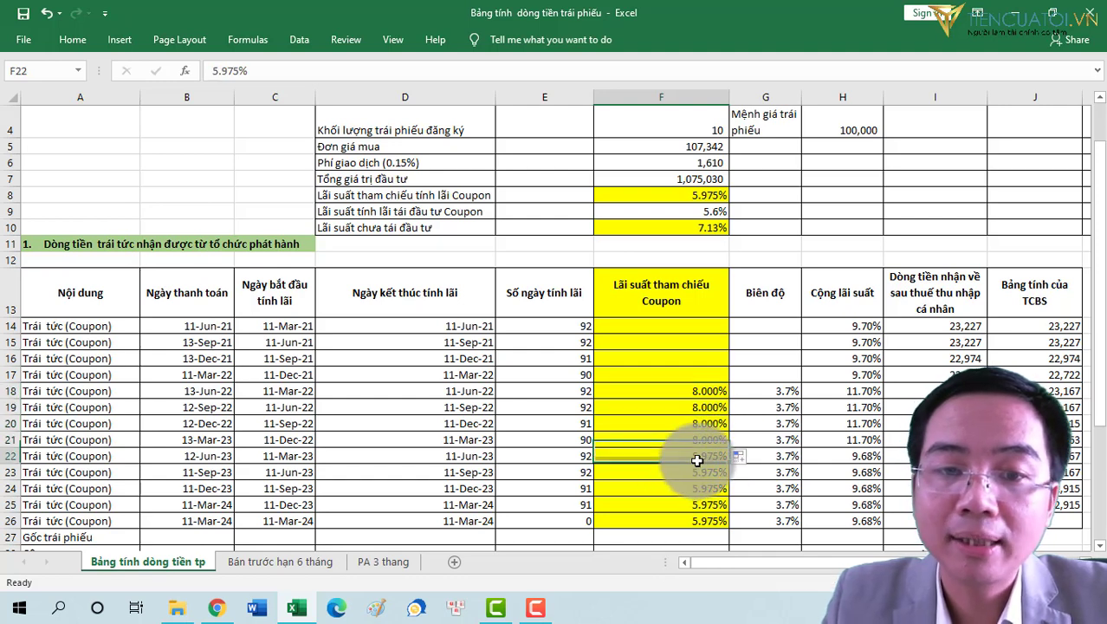
text(10%)
key(Return)
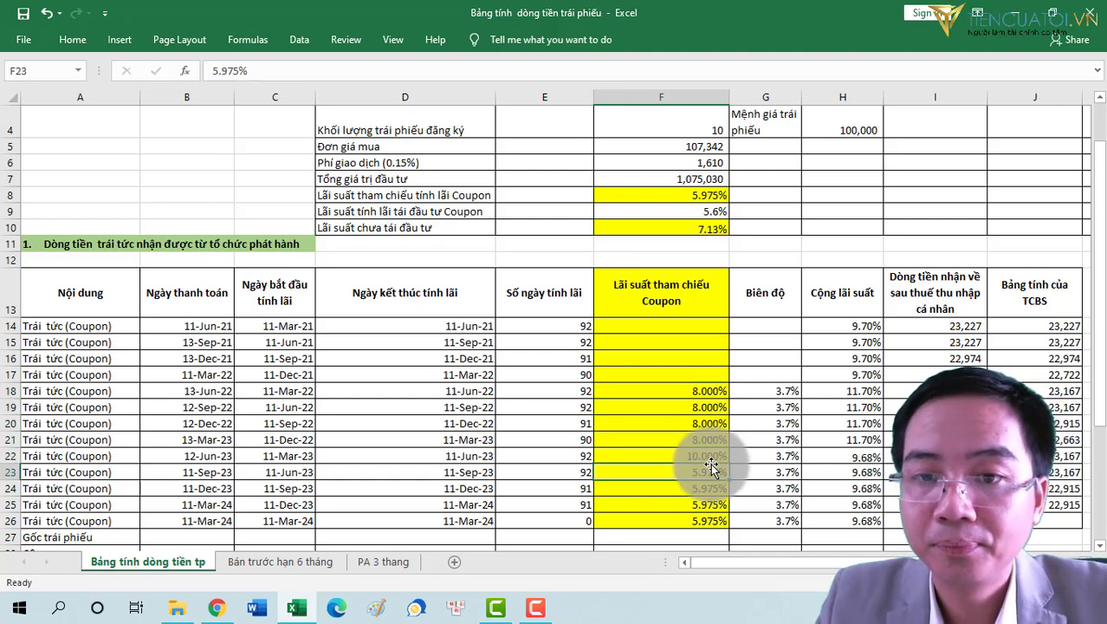
click(714, 457)
drag(729, 464, 732, 512)
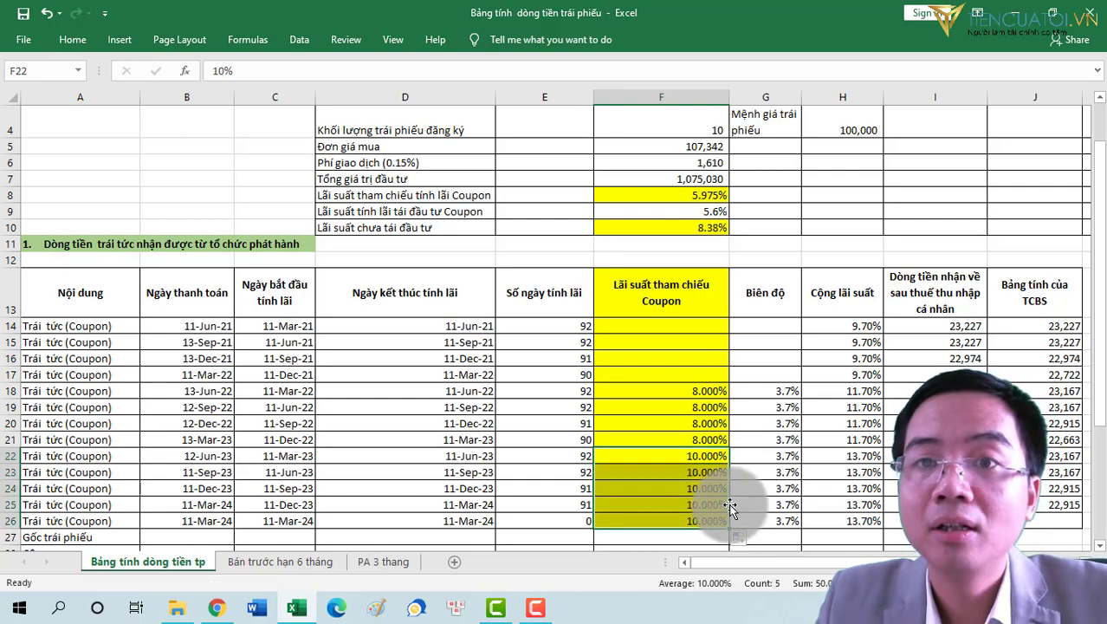
click(708, 225)
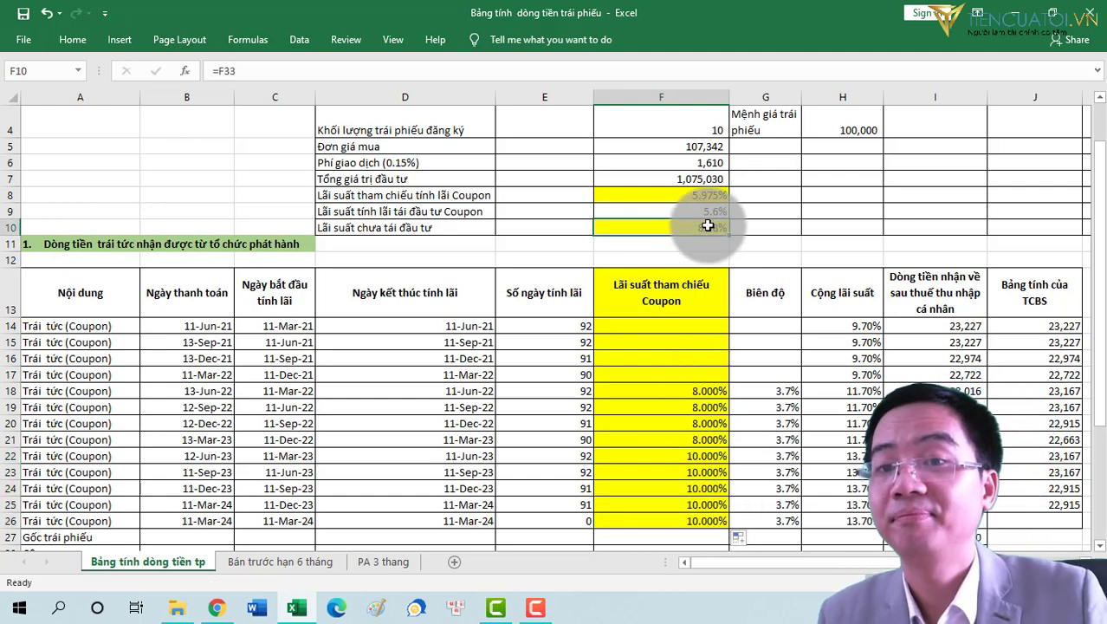